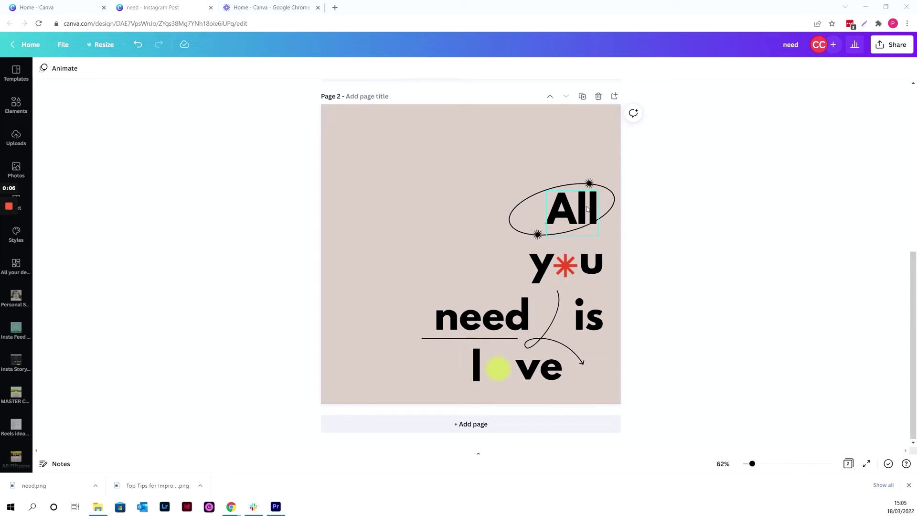
Add the photo of a woman in white holding a wine glass from the 'lady' results
click(18, 110)
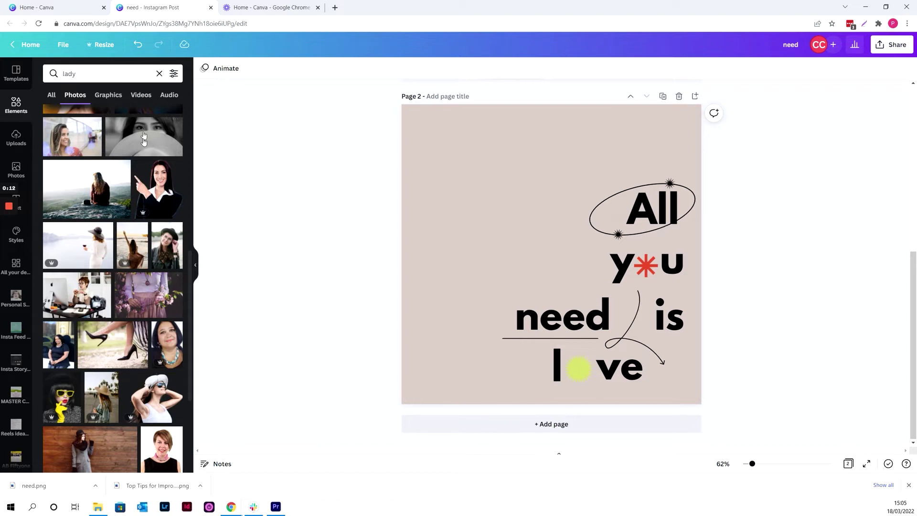
scroll(99, 245, down, 1)
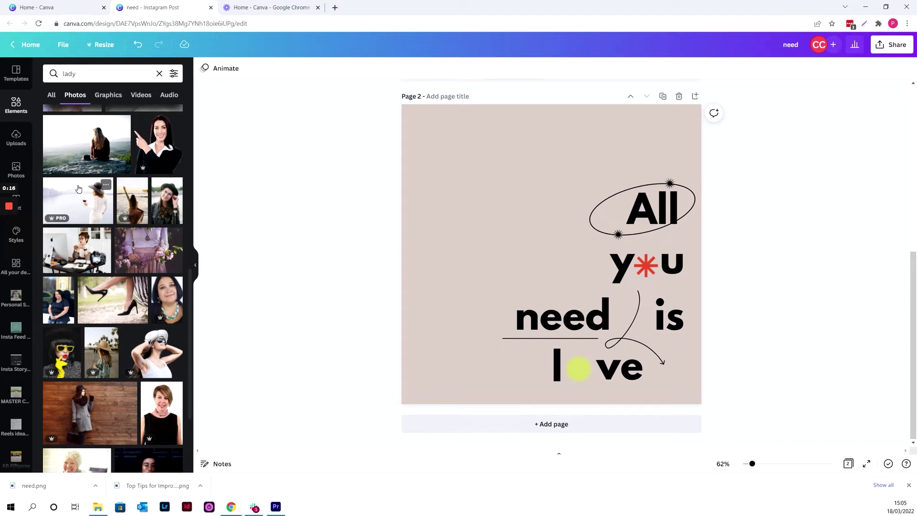
click(80, 201)
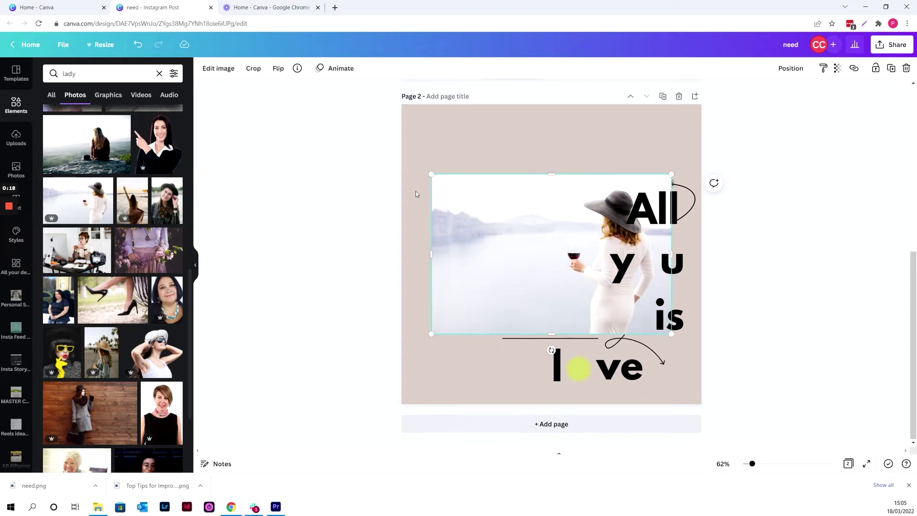
Apply BG Remover to the photo so only the woman in white remains
click(197, 263)
click(68, 68)
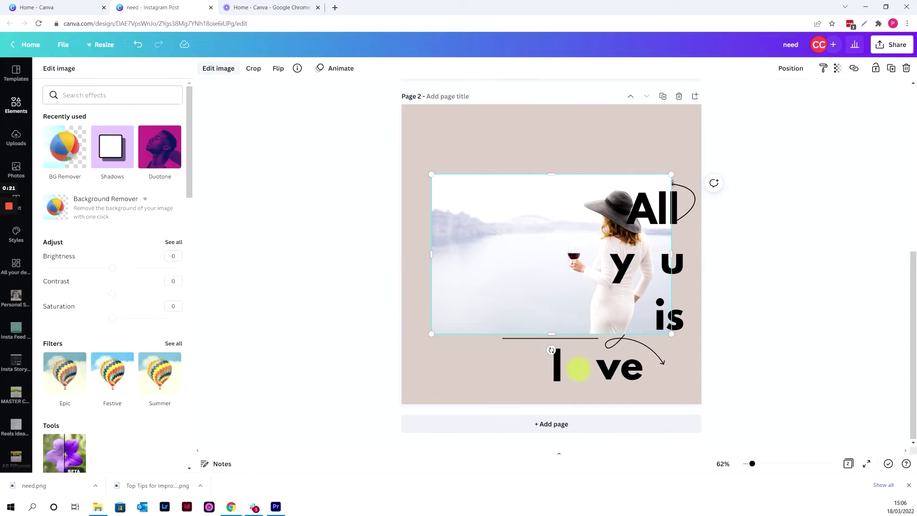
click(64, 146)
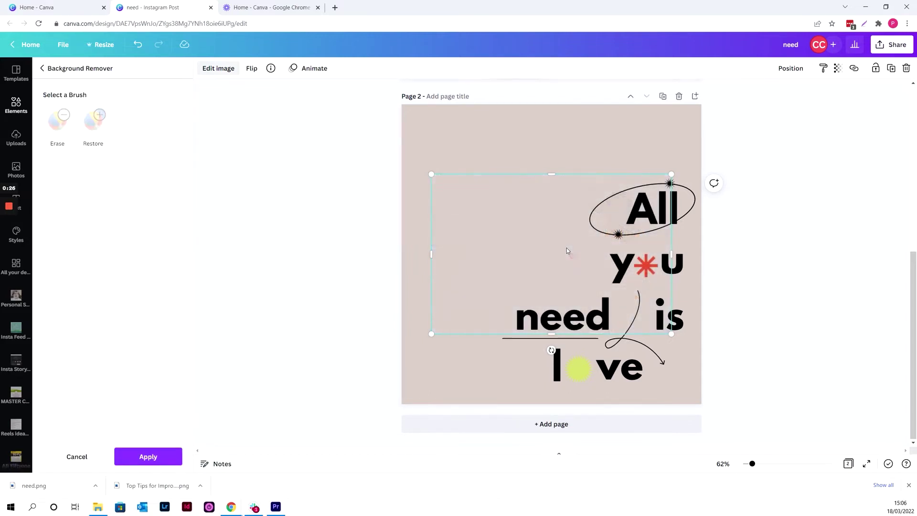
click(419, 170)
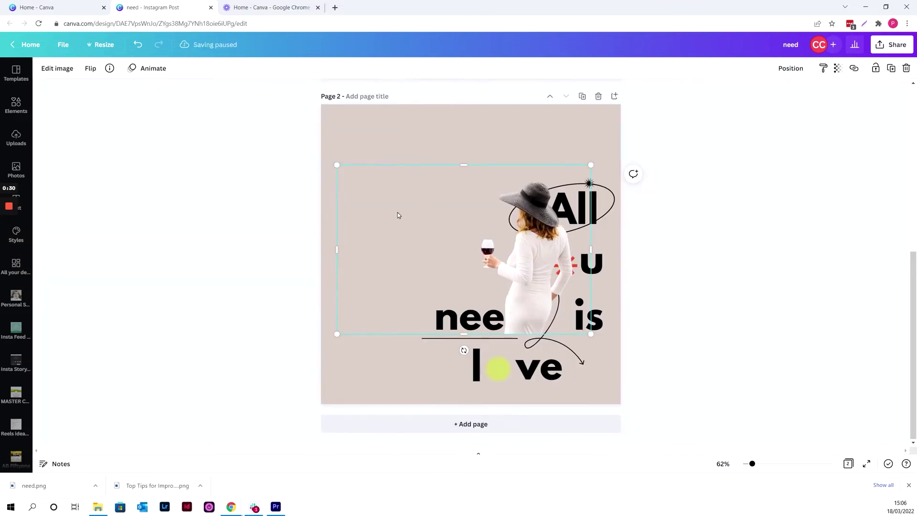
Enlarge the cut-out woman to about 1,708 × 1,138 and place her over 'need'
drag(338, 165, 204, 98)
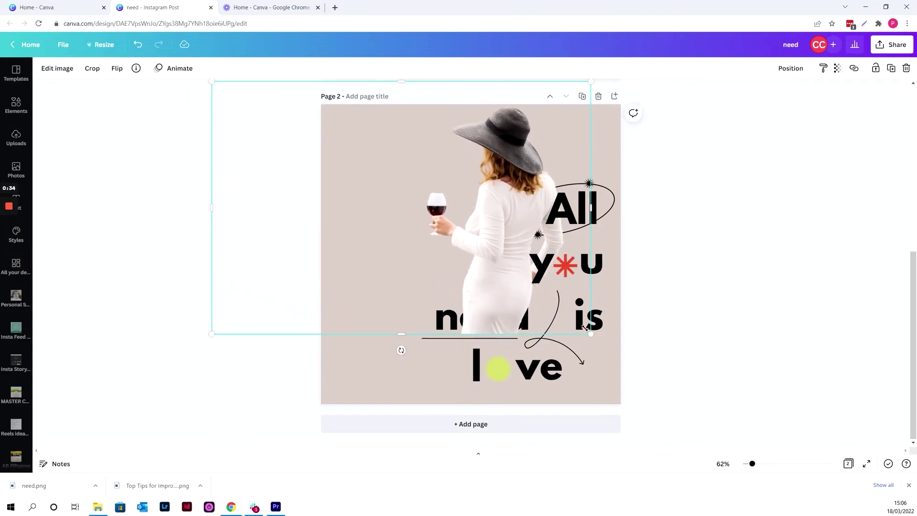
drag(593, 336, 639, 374)
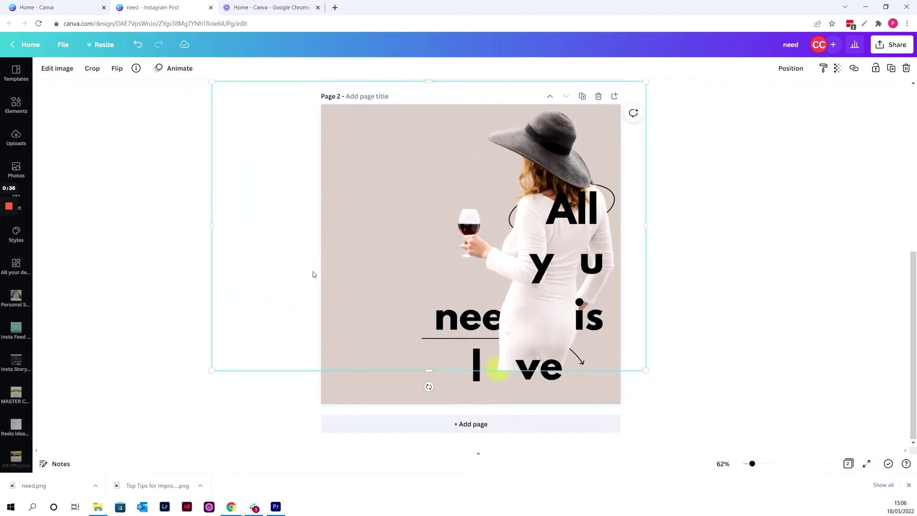
drag(313, 271, 236, 297)
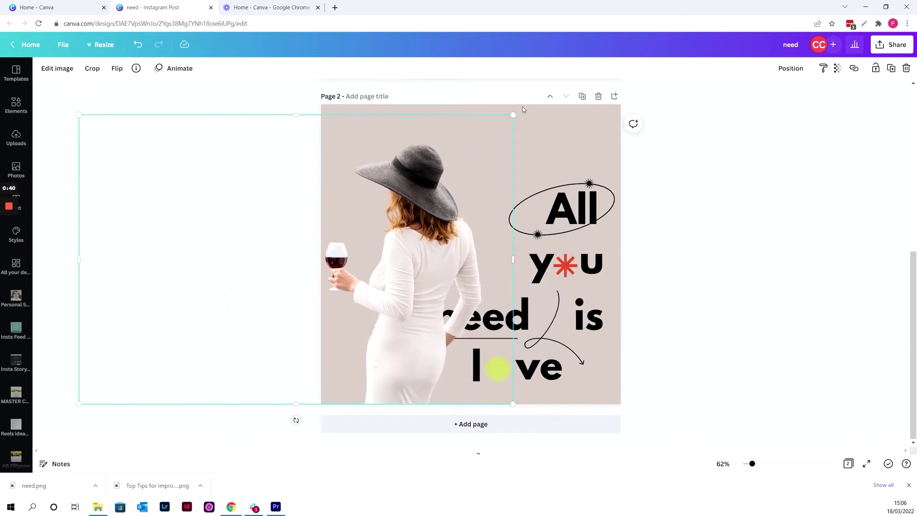
drag(513, 116, 553, 91)
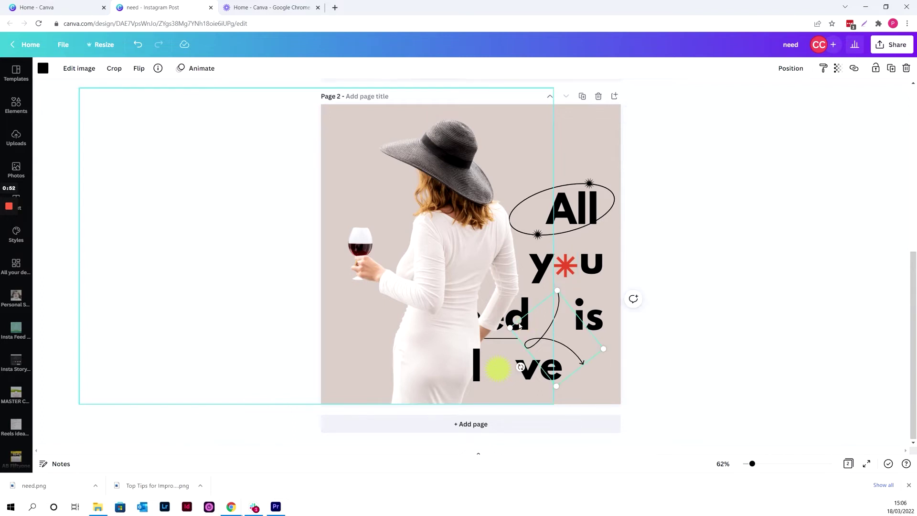
Line the front 'need' copy up with the solid word and apply the Hollow effect
click(508, 322)
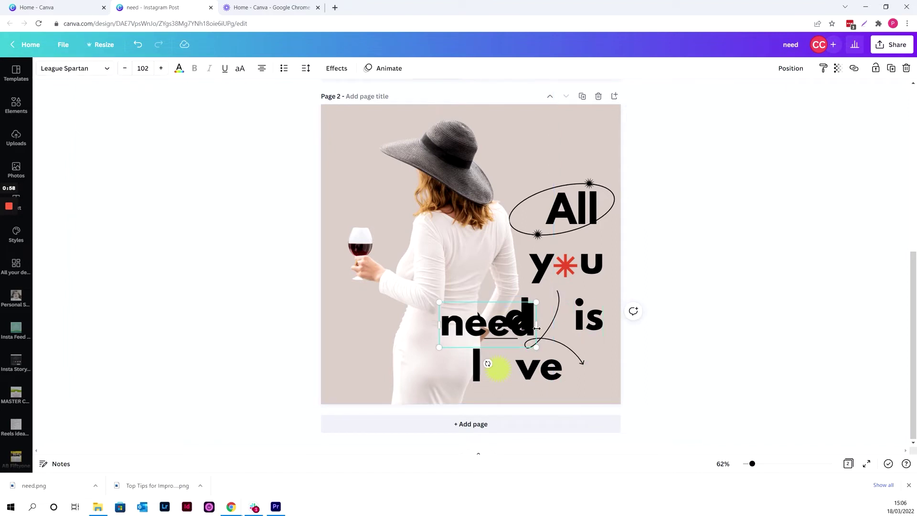
drag(531, 334, 525, 328)
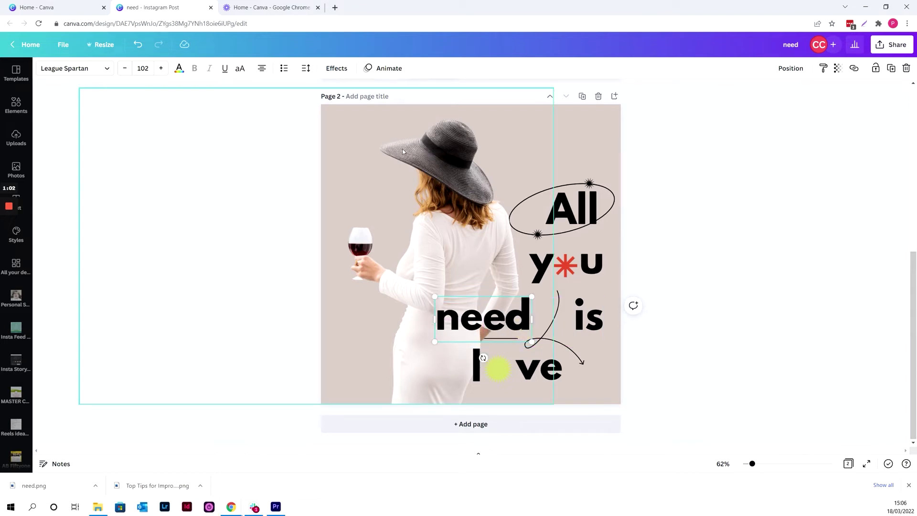
click(336, 68)
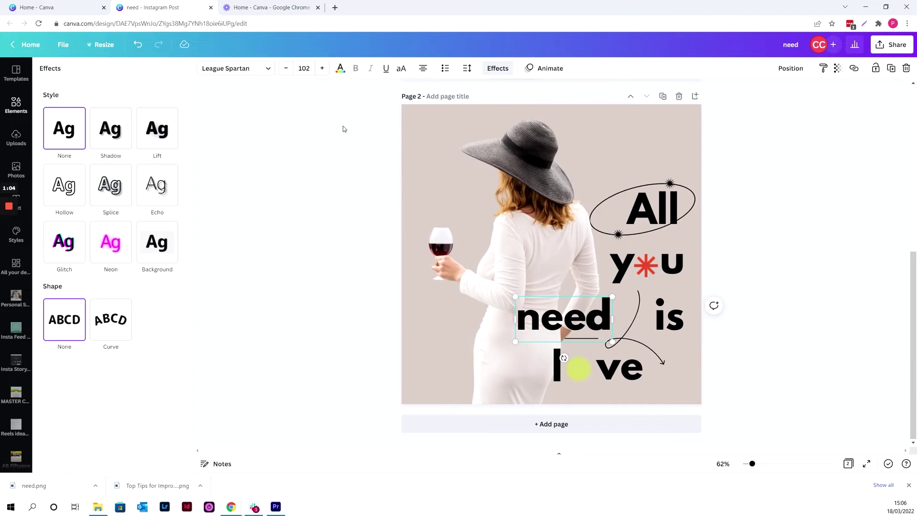
click(75, 186)
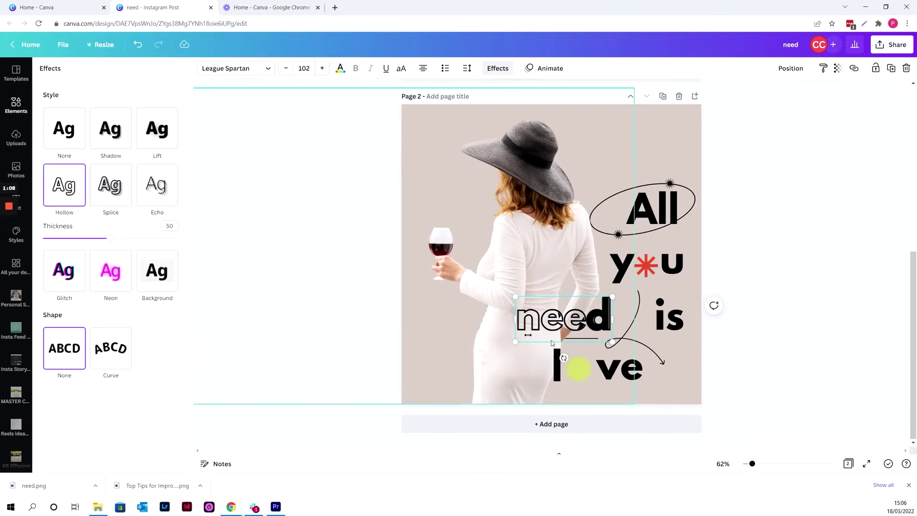
click(780, 335)
click(519, 286)
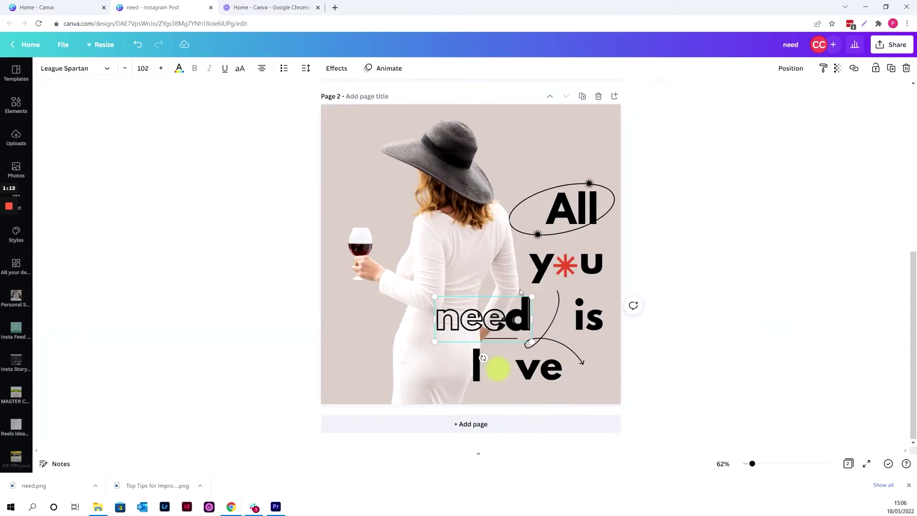
click(508, 321)
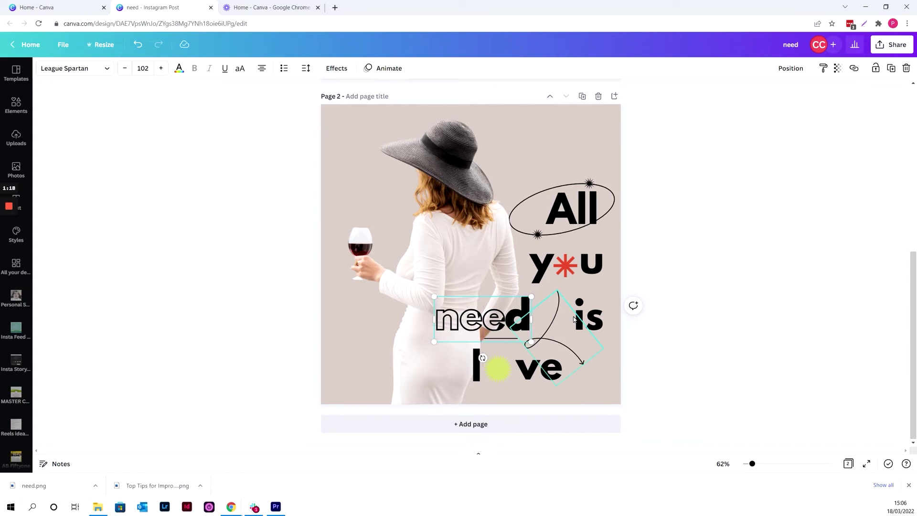
Move the woman photo left and enlarge it slightly
click(674, 304)
click(442, 242)
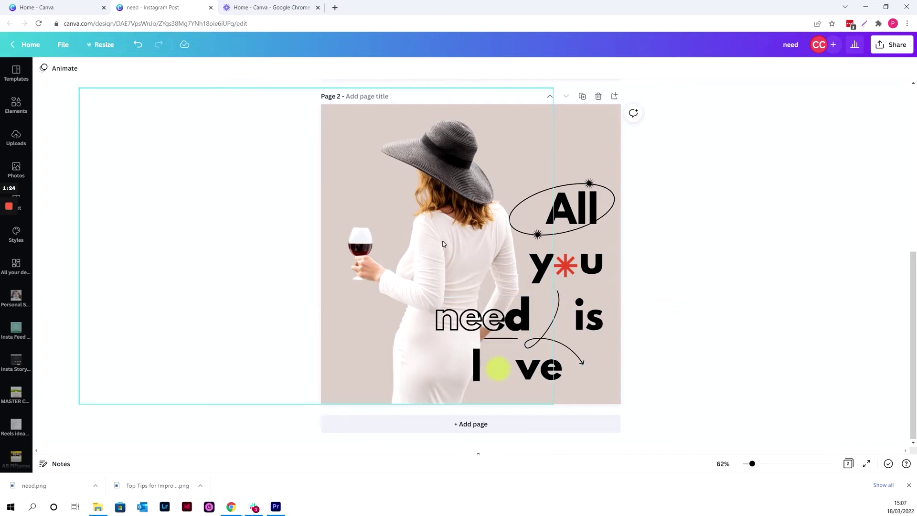
mouse_move(443, 242)
mouse_down()
mouse_move(363, 243)
mouse_move(428, 243)
mouse_move(441, 256)
mouse_move(447, 225)
mouse_up()
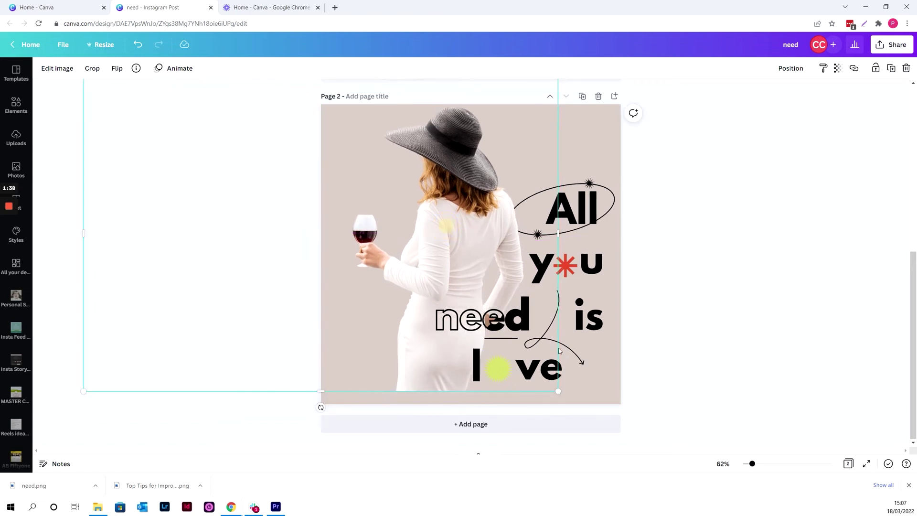
drag(561, 389, 572, 419)
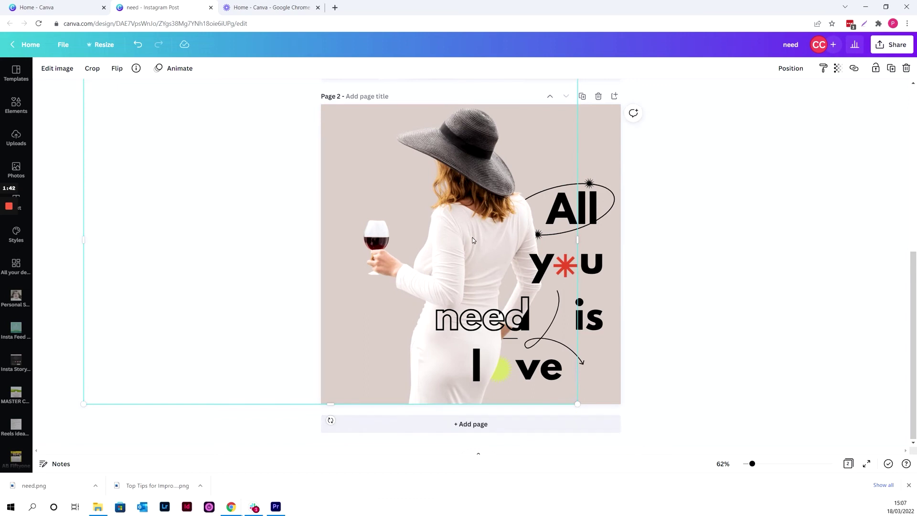
mouse_move(473, 241)
mouse_down()
mouse_move(451, 234)
mouse_move(460, 237)
mouse_up()
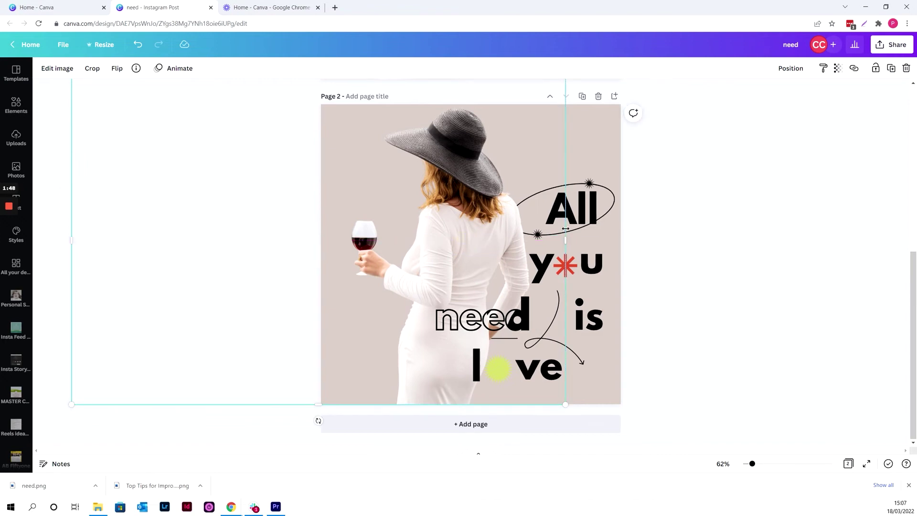
Bring the 'All' ellipse group forward, then back behind the woman
click(608, 191)
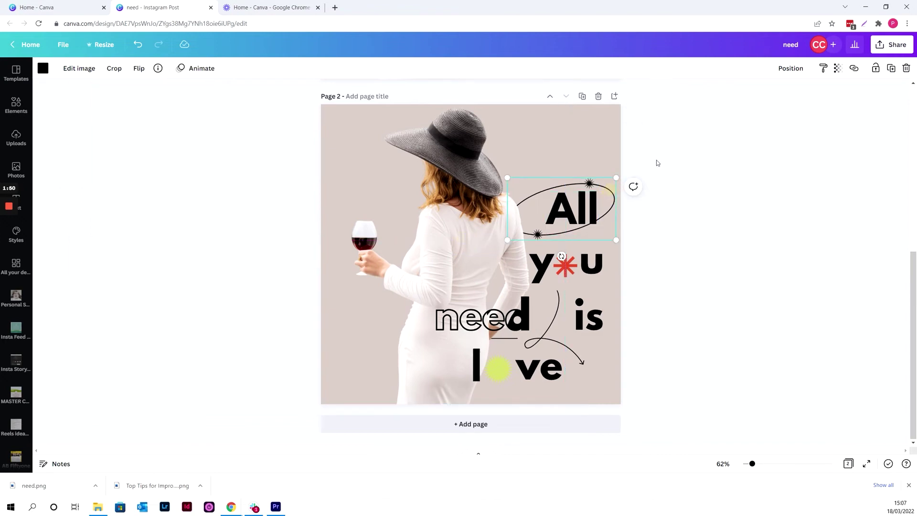
click(783, 71)
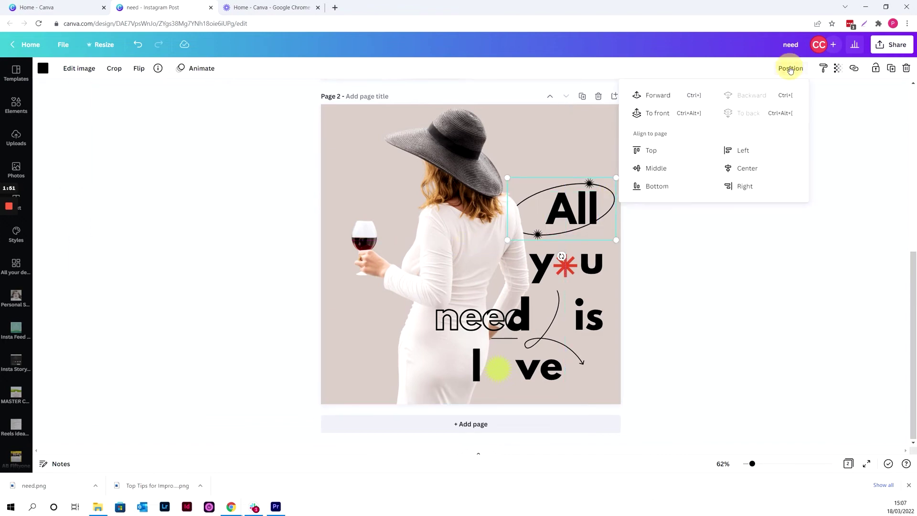
click(662, 101)
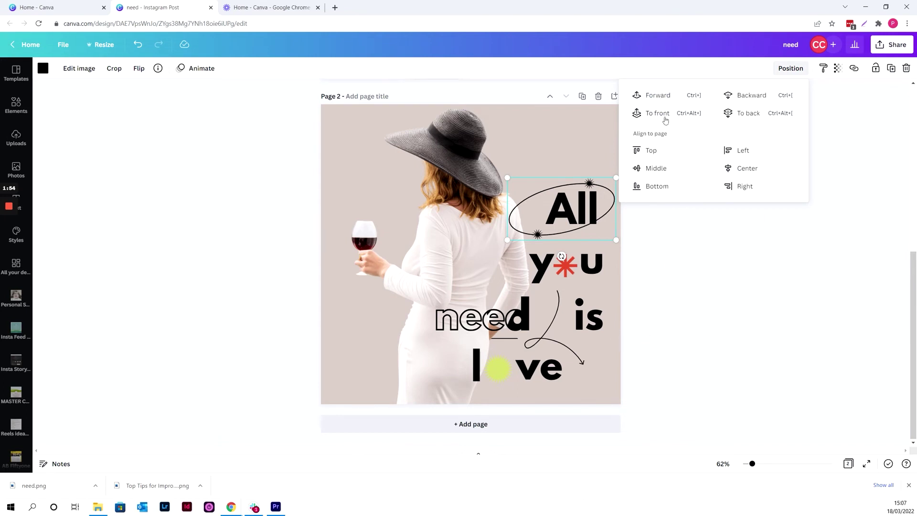
click(750, 96)
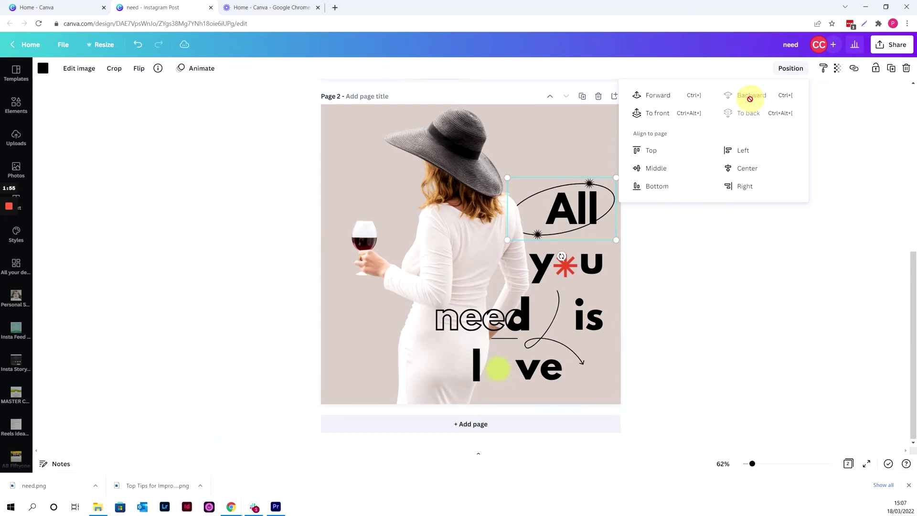
Give the 'l' of 'love' a Hollow outline copy aligned with the word
click(478, 376)
drag(478, 376, 484, 377)
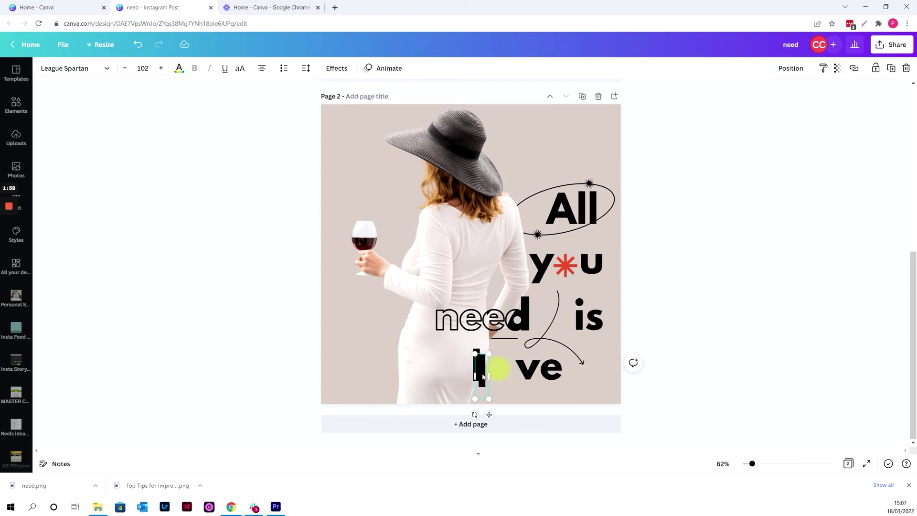
click(337, 68)
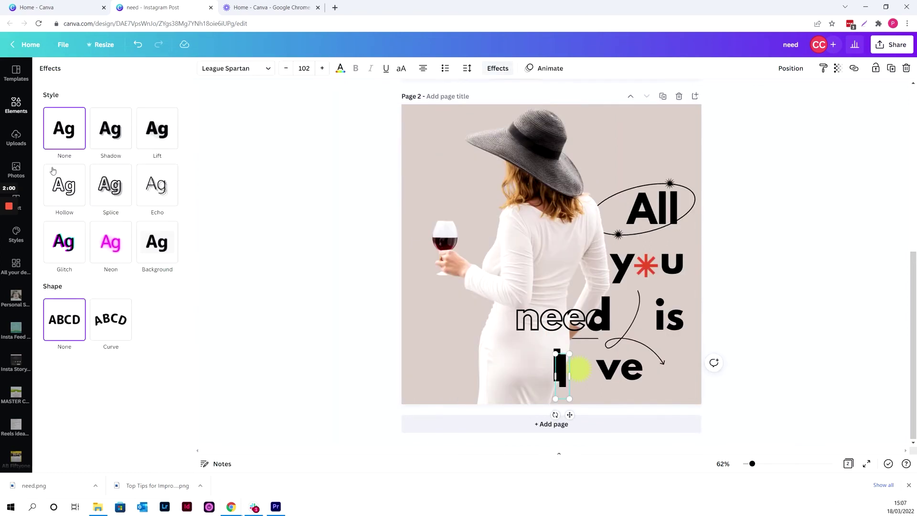
click(60, 182)
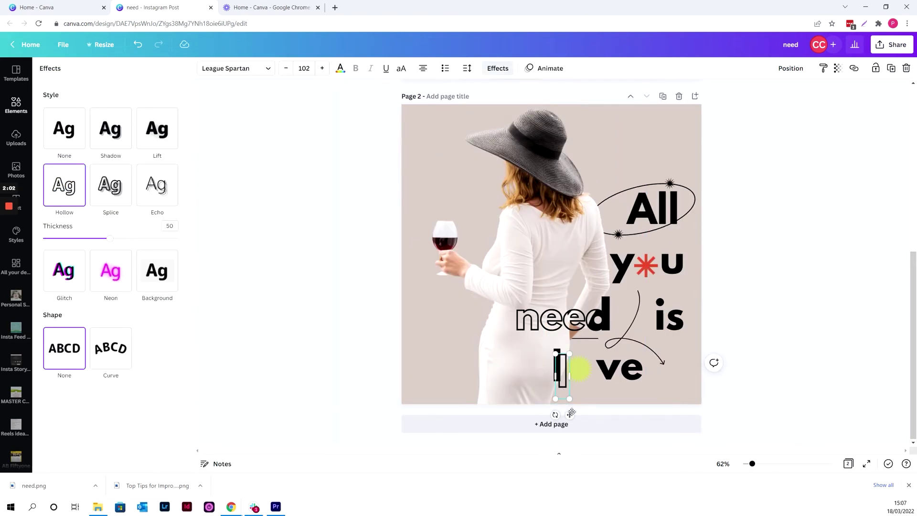
drag(571, 413, 567, 410)
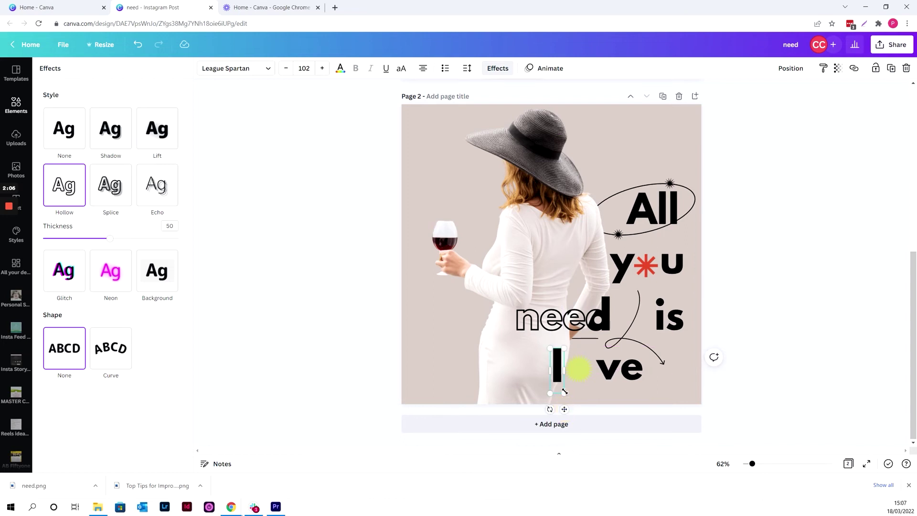
Send the solid 'l' to the back and nudge the woman photo slightly left
click(599, 394)
click(559, 375)
click(792, 68)
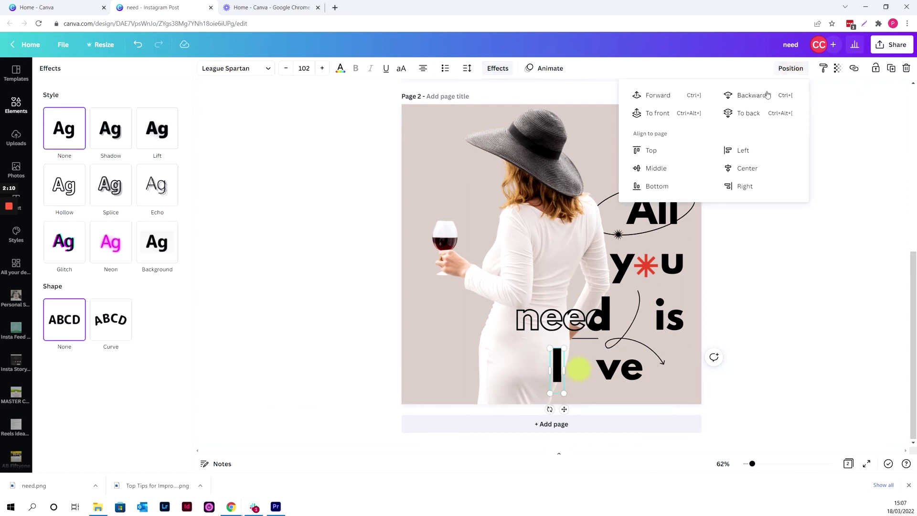
click(753, 112)
click(539, 242)
mouse_move(477, 240)
mouse_down()
mouse_move(459, 238)
mouse_move(467, 243)
mouse_up()
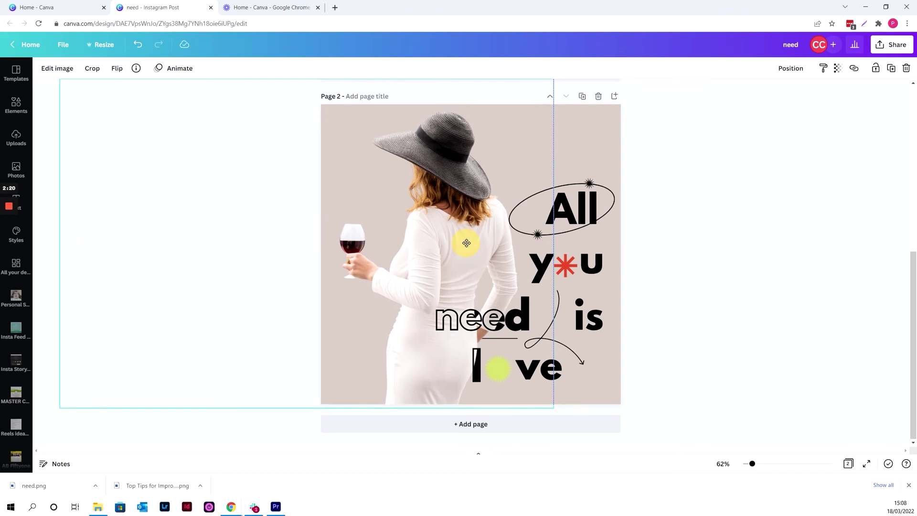
Drop the woman photo slightly lower-left and deselect to view the finished post
drag(469, 244, 460, 245)
click(712, 302)
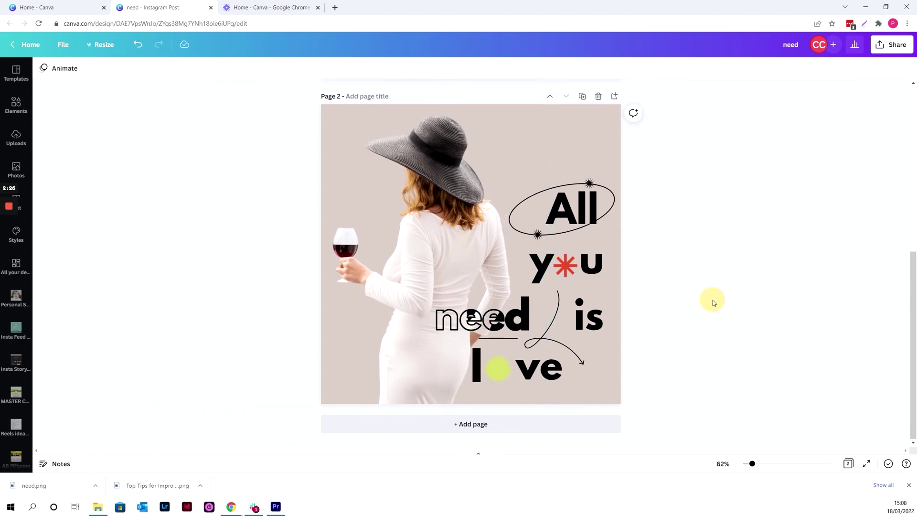